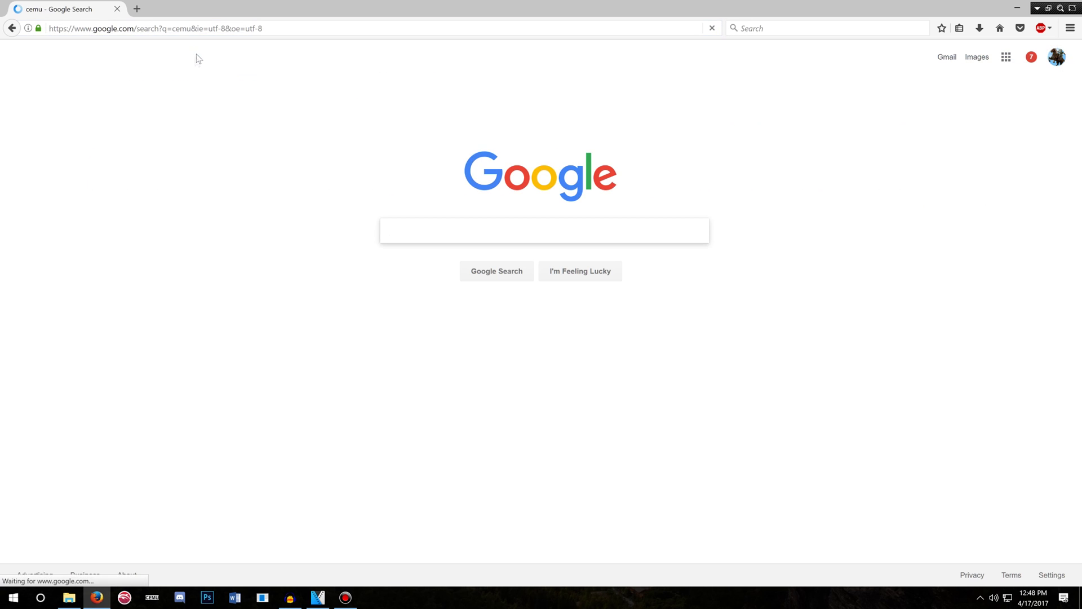
Go to the cemu.info site and download the latest Cemu v1.7.4 Win x64 build
left_click(147, 145)
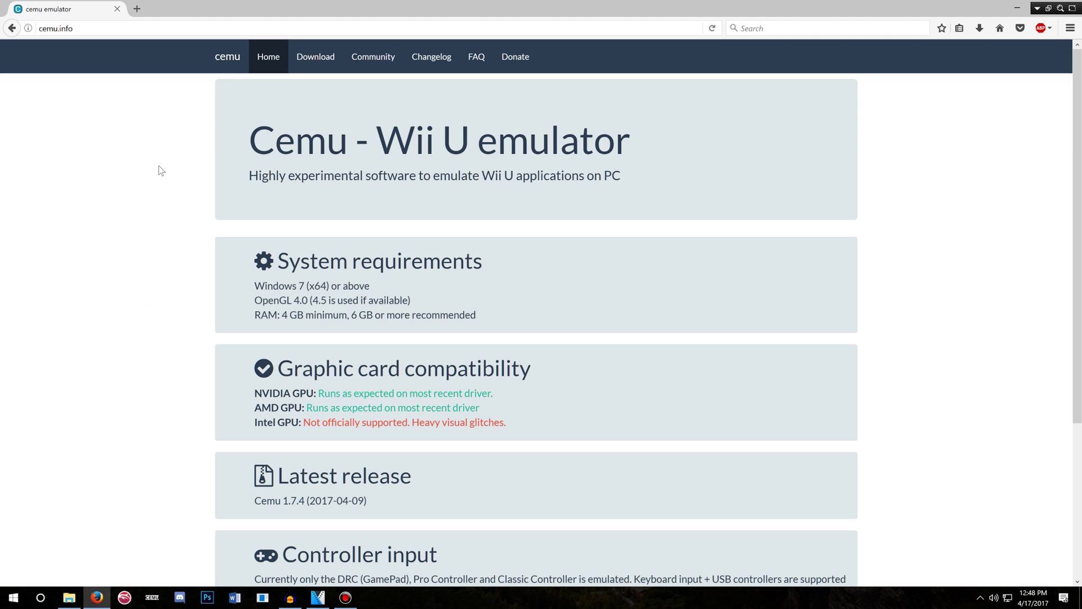
scroll(332, 208, "down", 3)
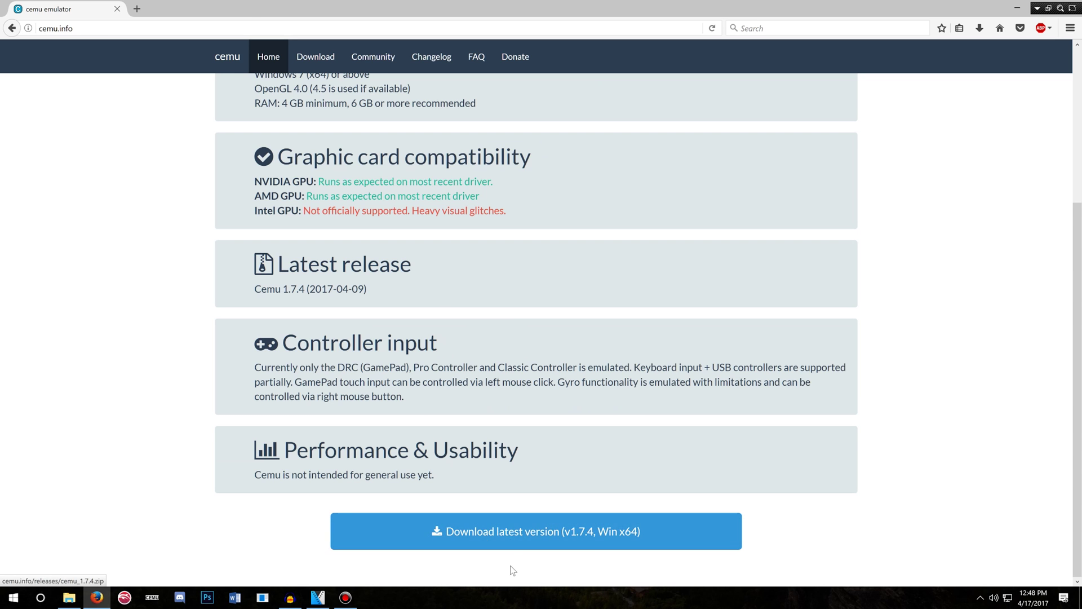
left_click(511, 538)
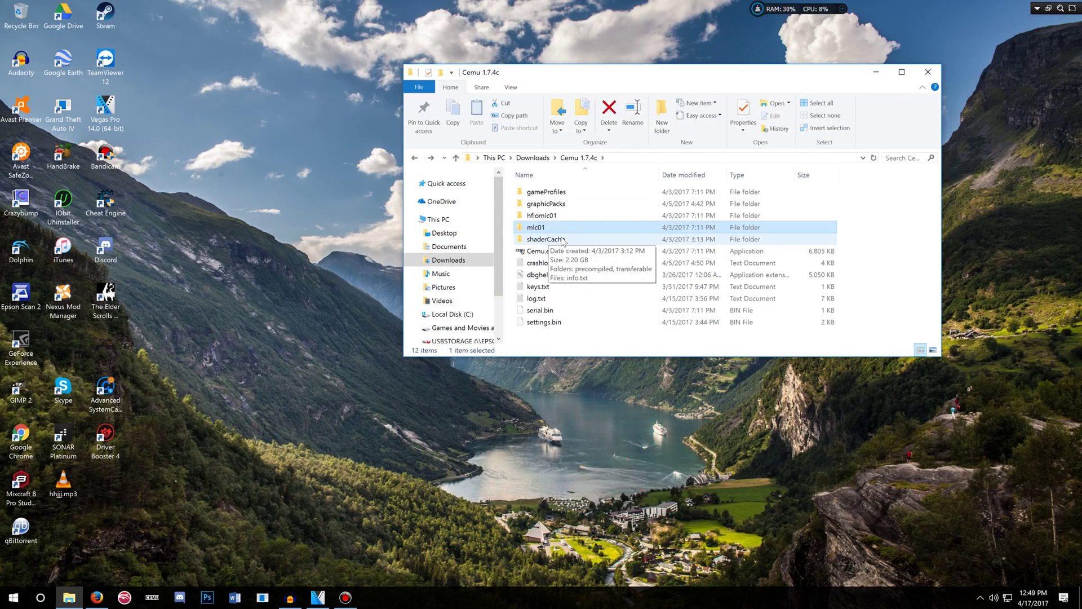
Inspect the shaderCache\transferable folder, return to Cemu 1.7.4c, and launch Cemu.exe
double_click(563, 241)
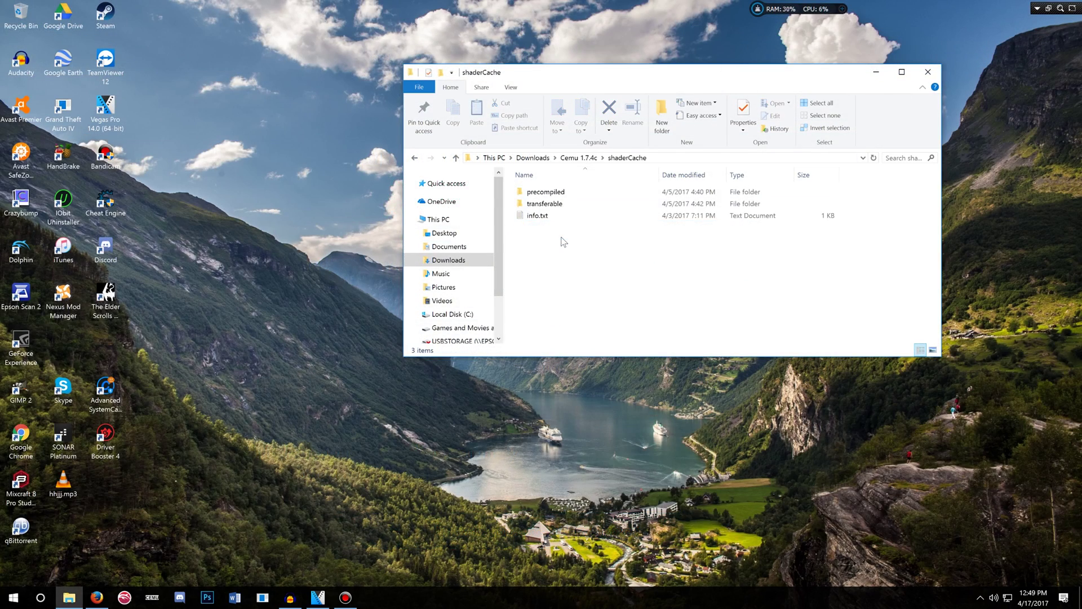
double_click(545, 204)
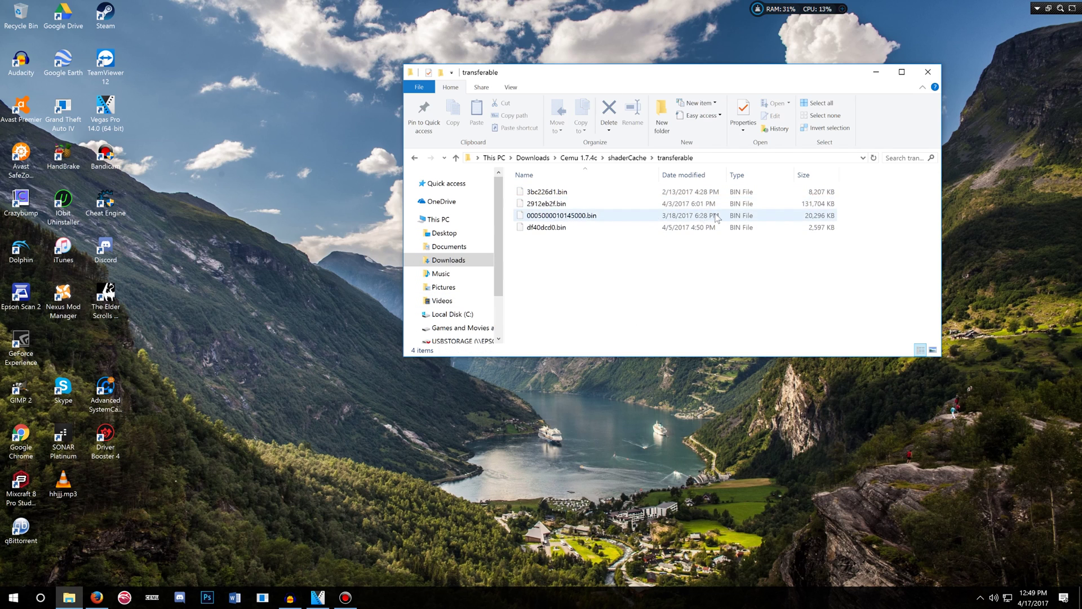
left_click(415, 159)
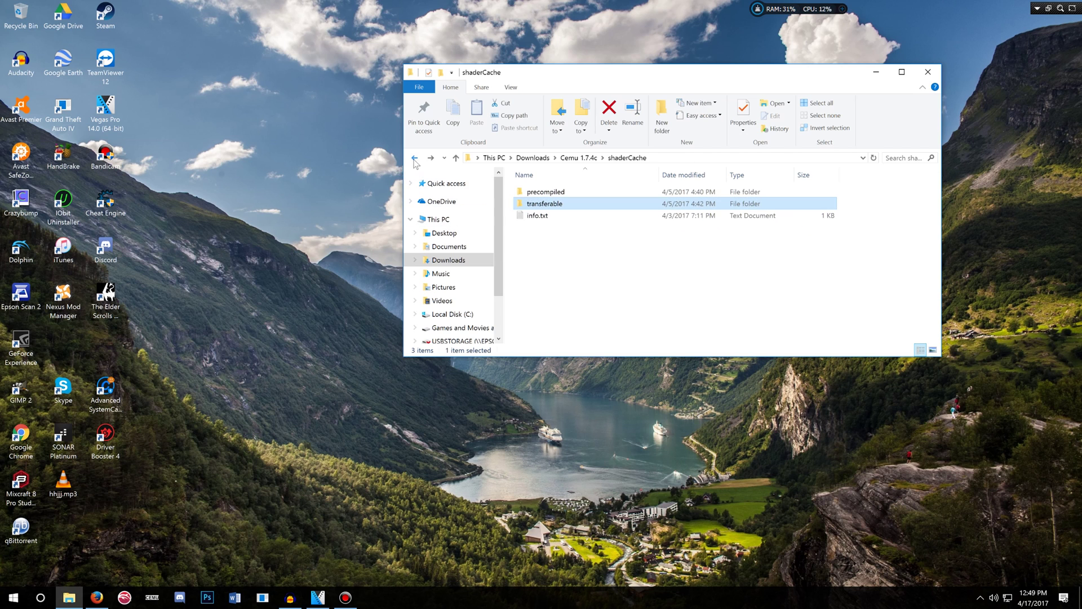
left_click(414, 158)
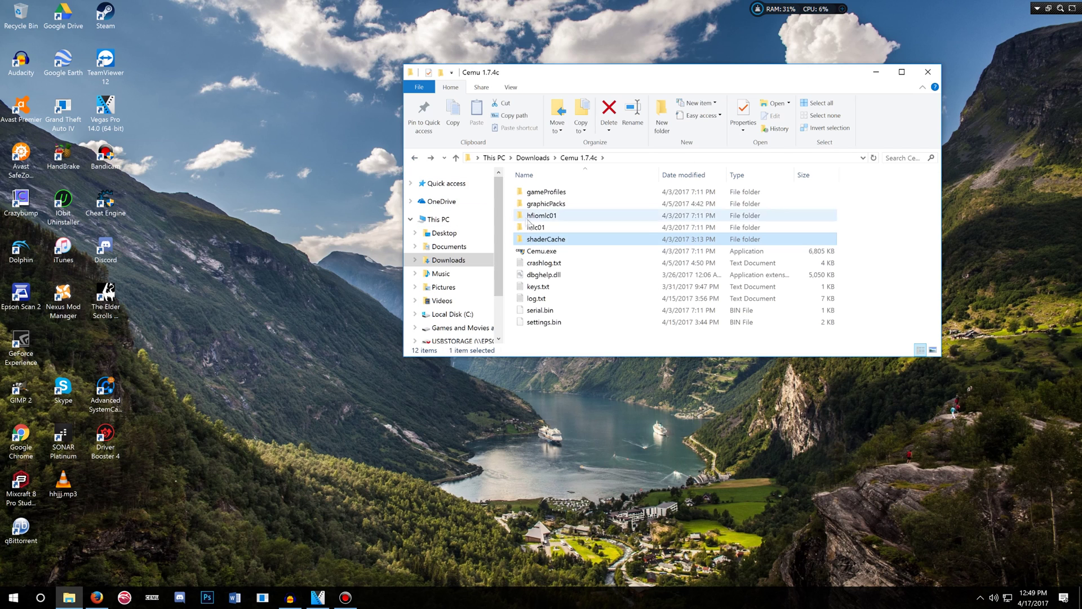
double_click(558, 253)
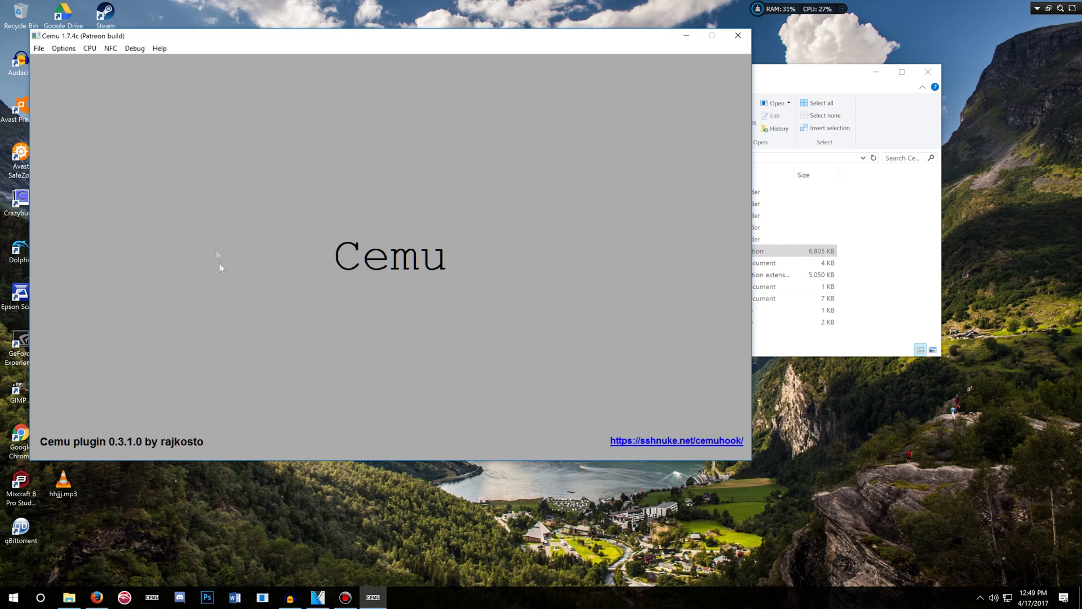
Set Cemu.exe to run as administrator in Windows 8 compatibility mode via its Properties
left_click(789, 299)
right_click(528, 253)
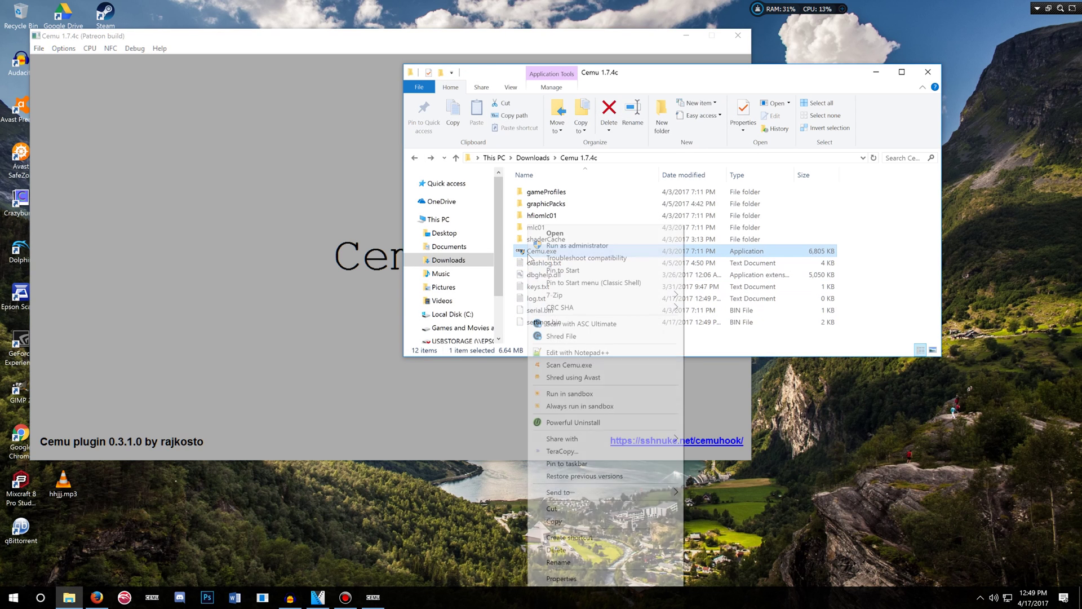
left_click(587, 576)
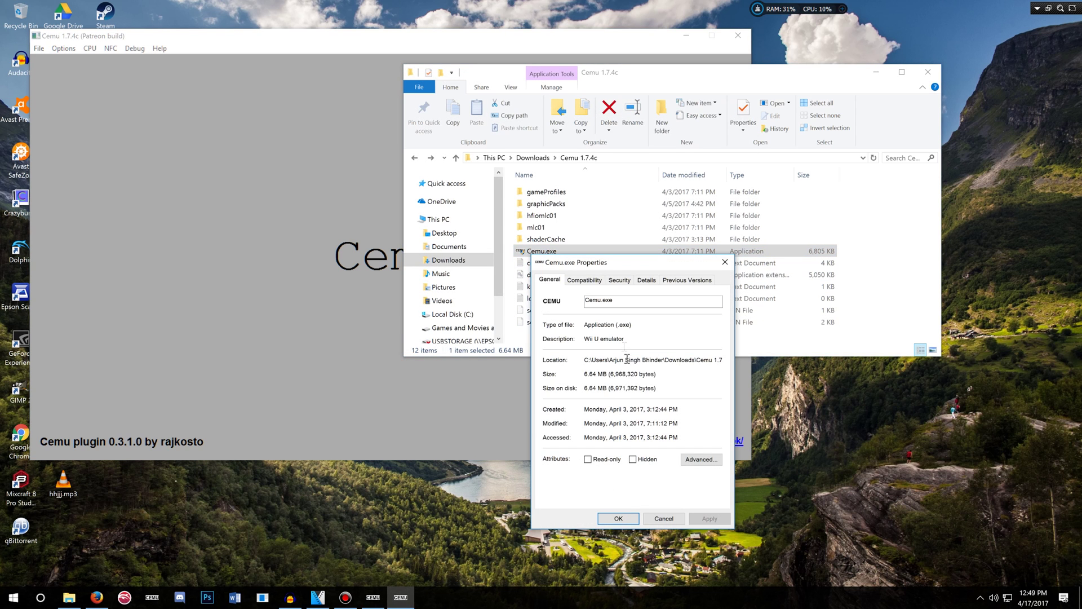
left_click(575, 281)
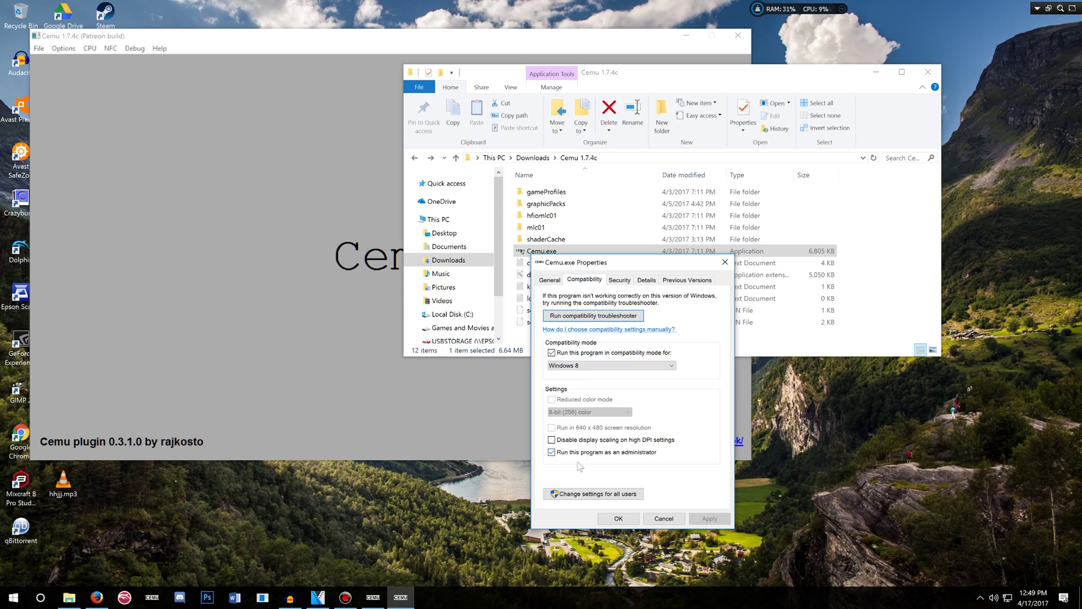
left_click(619, 518)
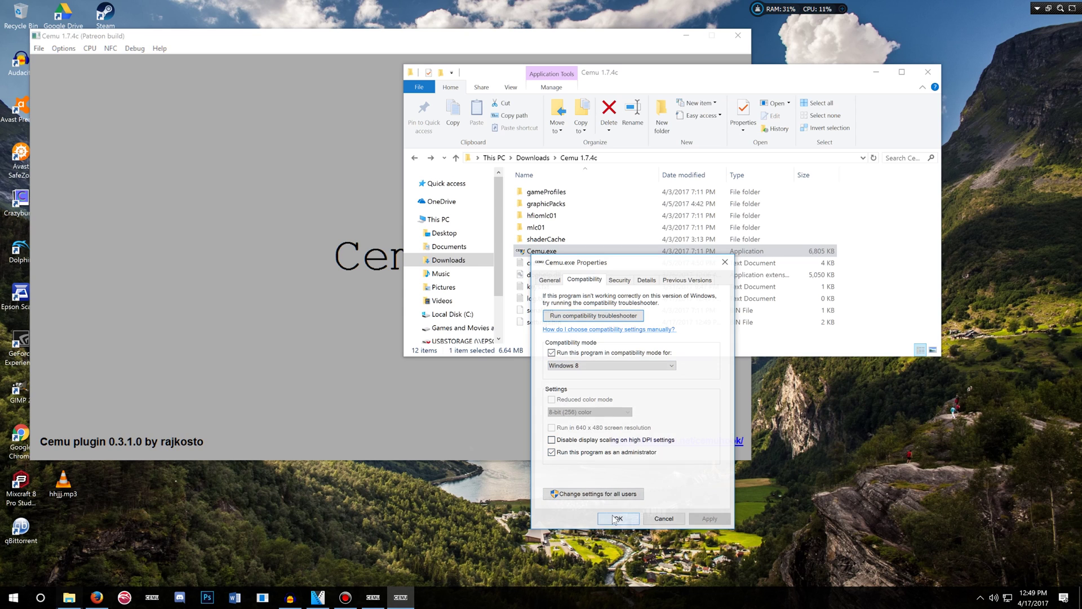
Toggle the GX2SetGPUFence skip hack in Cemu's Options menu
left_click(78, 85)
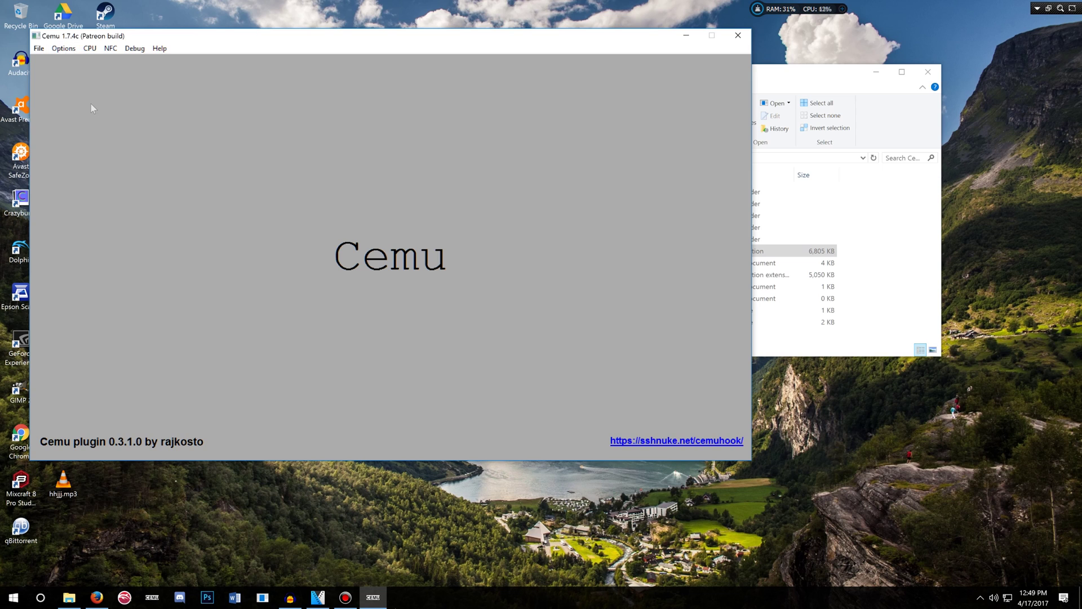
left_click(64, 49)
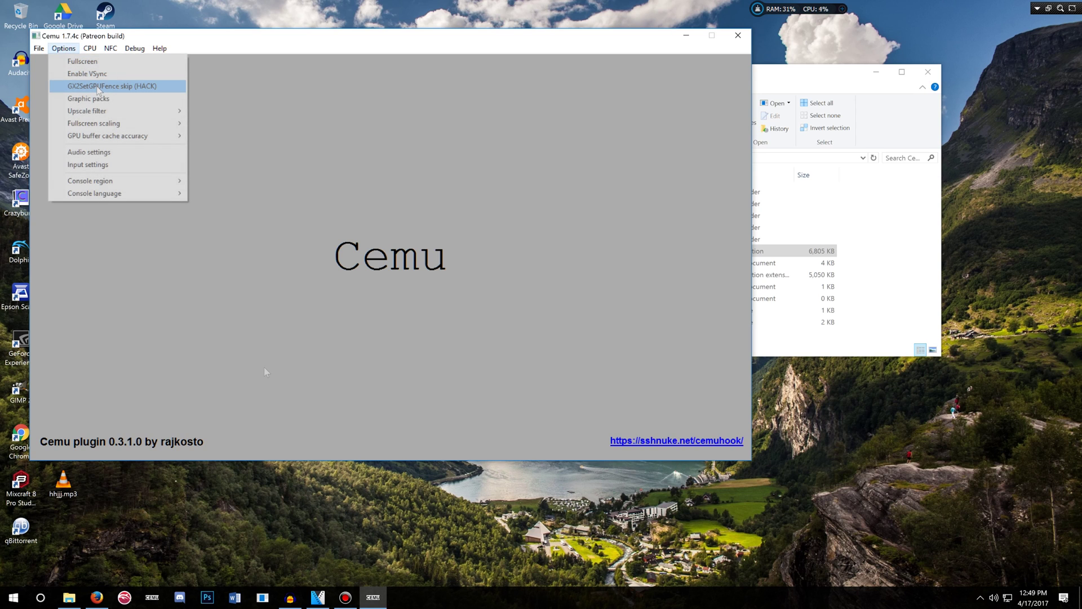
left_click(97, 86)
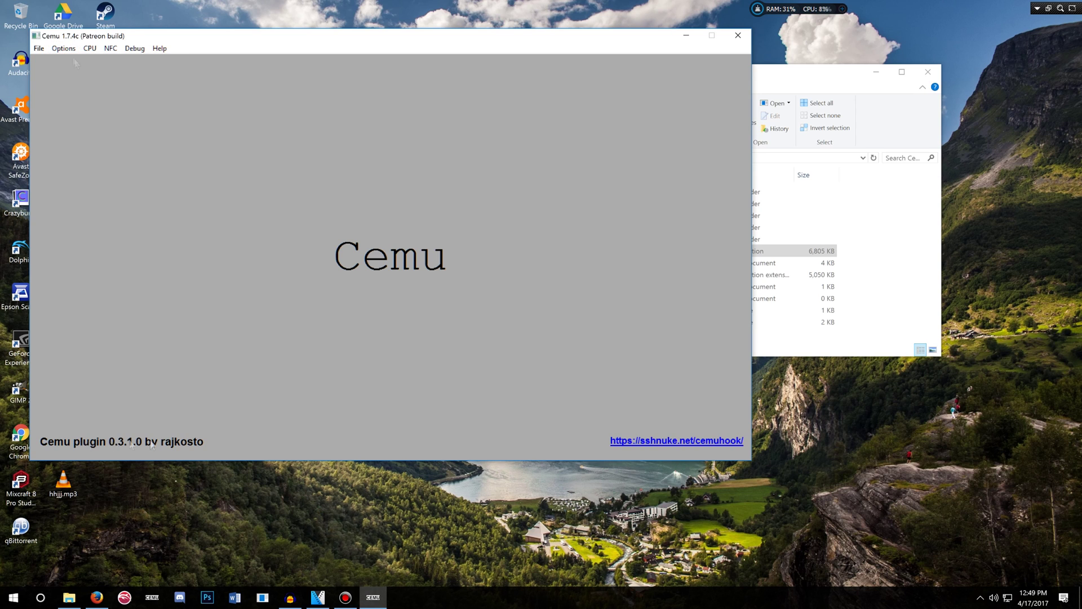
left_click(898, 276)
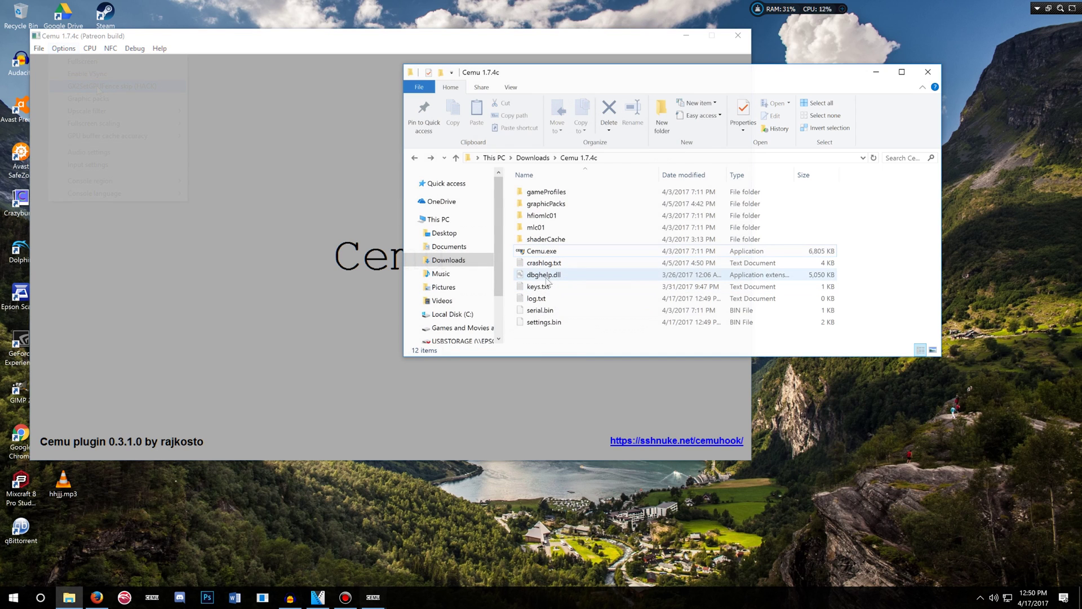
In Input settings, choose Wireless Controller as the input device, then close the settings
left_click(97, 36)
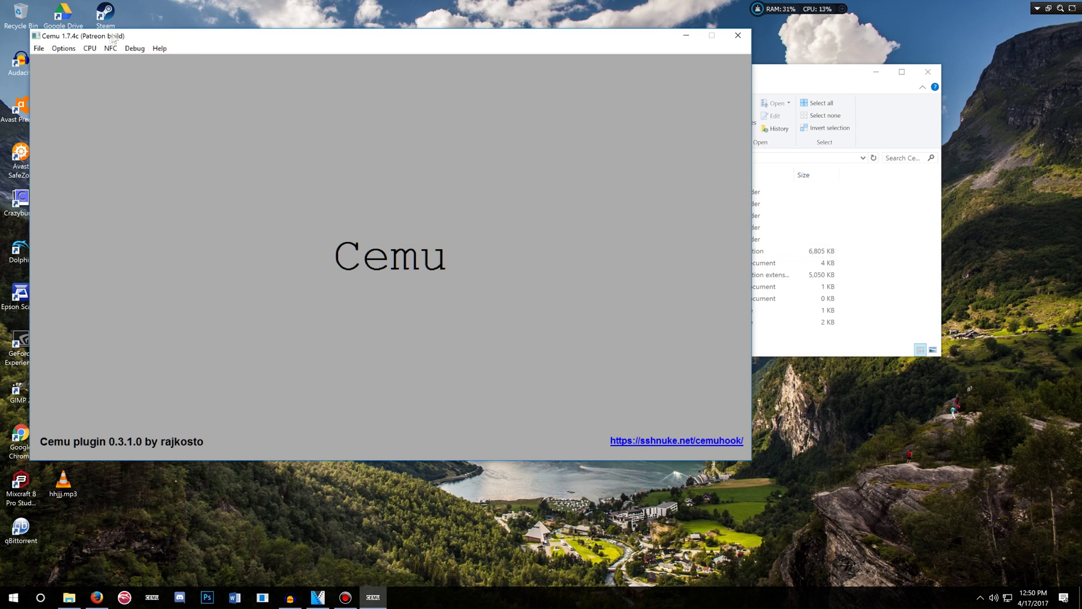
left_click(59, 48)
left_click(120, 163)
left_click(180, 154)
left_click(191, 172)
left_click(197, 180)
left_click(601, 125)
Look through the CPU mode choices, then bring up File > Load to pick a game
left_click(58, 49)
mouse_move(118, 65)
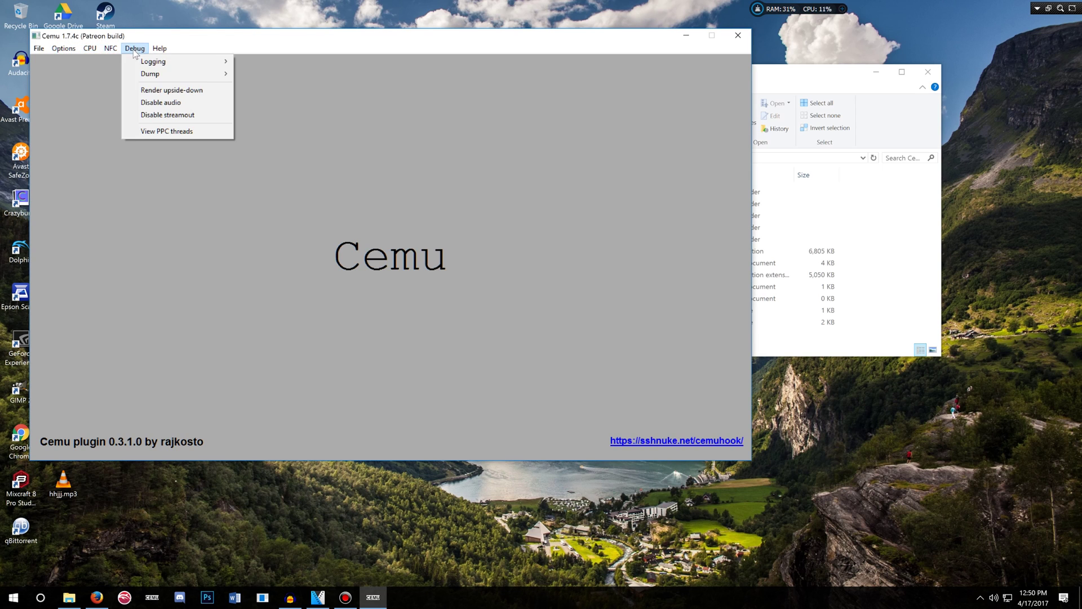
mouse_move(63, 55)
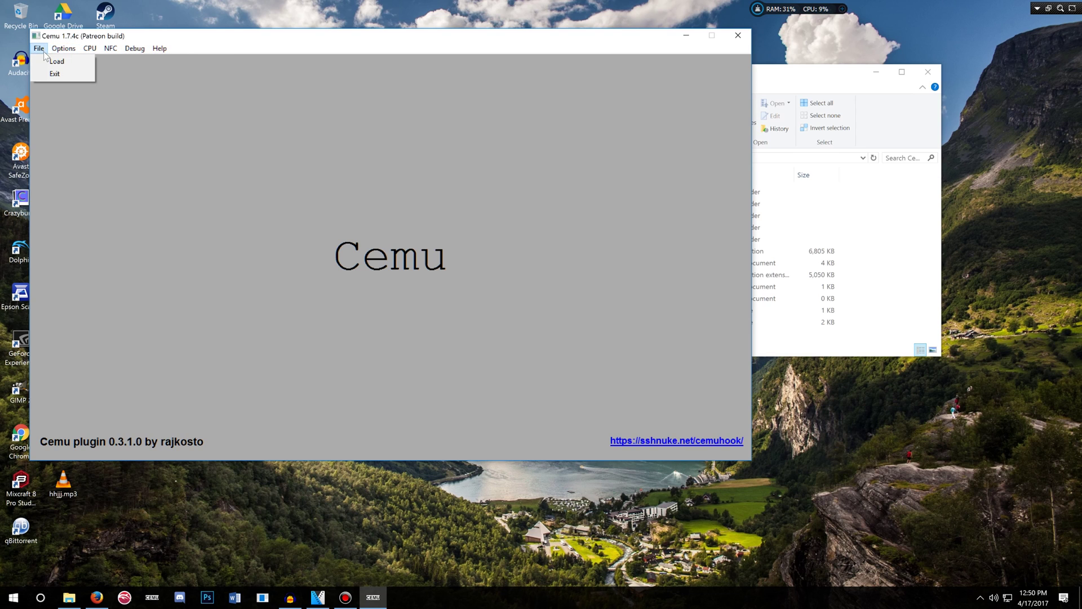
left_click(50, 61)
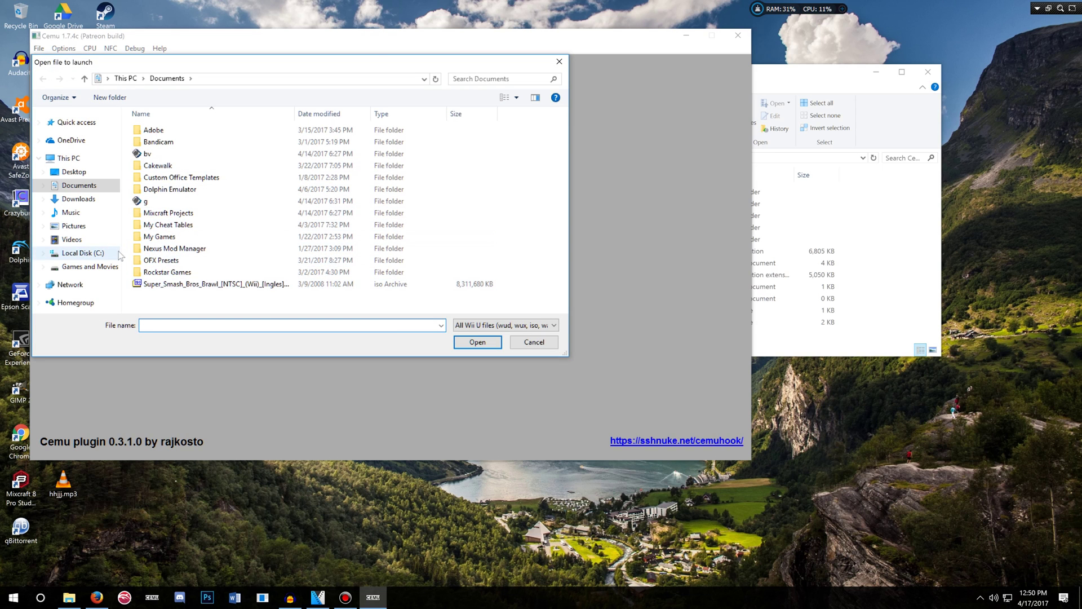
Dismiss the 'Open file to launch' dialog without selecting a game
left_click(559, 62)
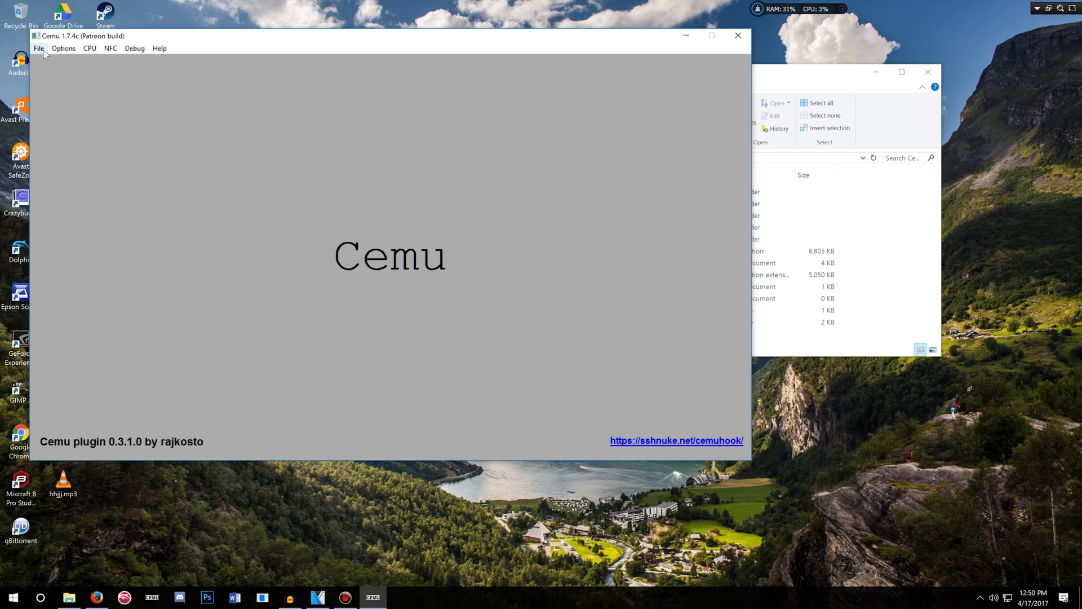
Show Cemu's File menu with its Load and Exit entries
left_click(43, 50)
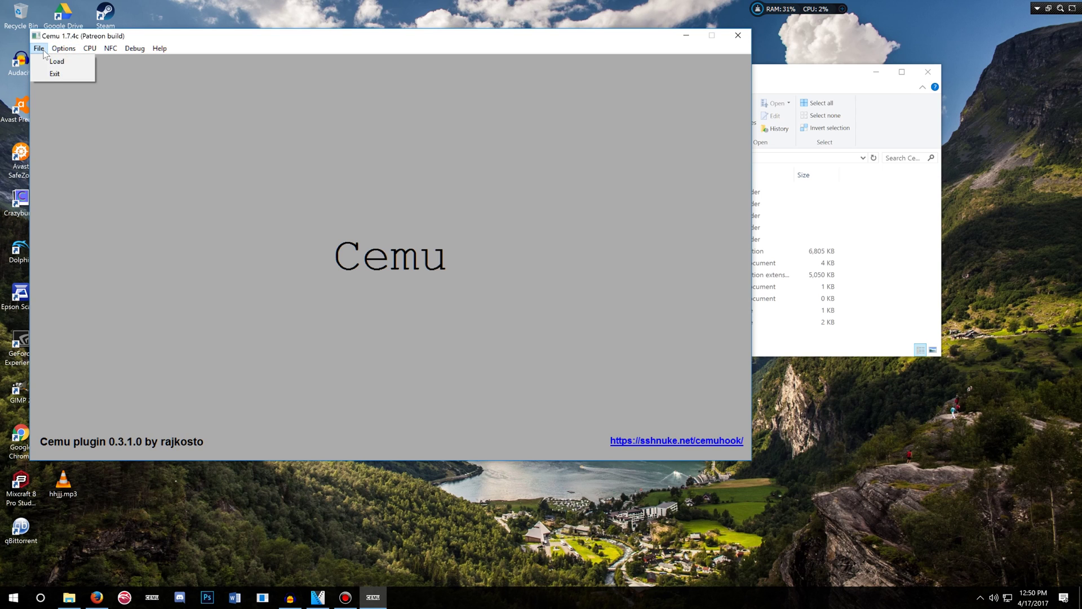